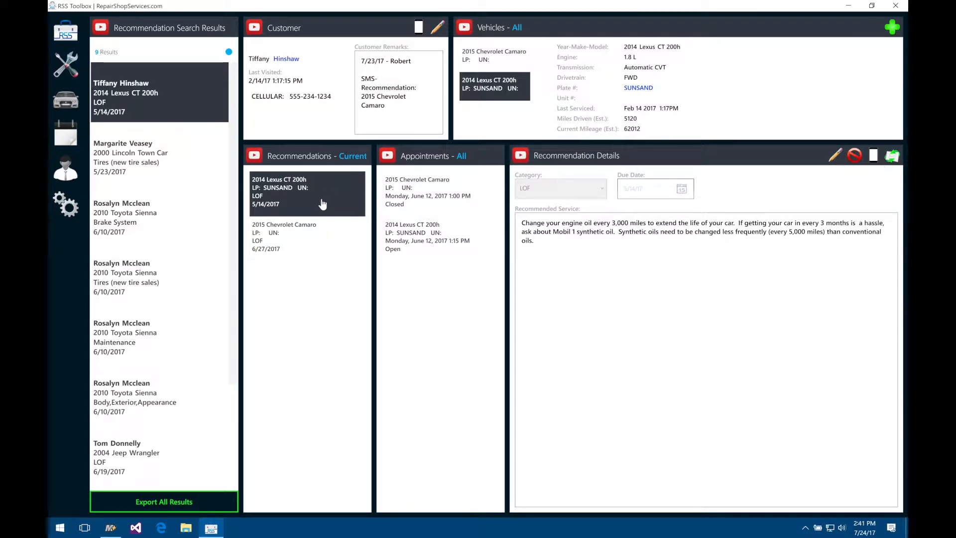
- Open a text message for the 2014 Lexus CT 200h's LOF recommendation and browse the available standard notes
left_click(874, 155)
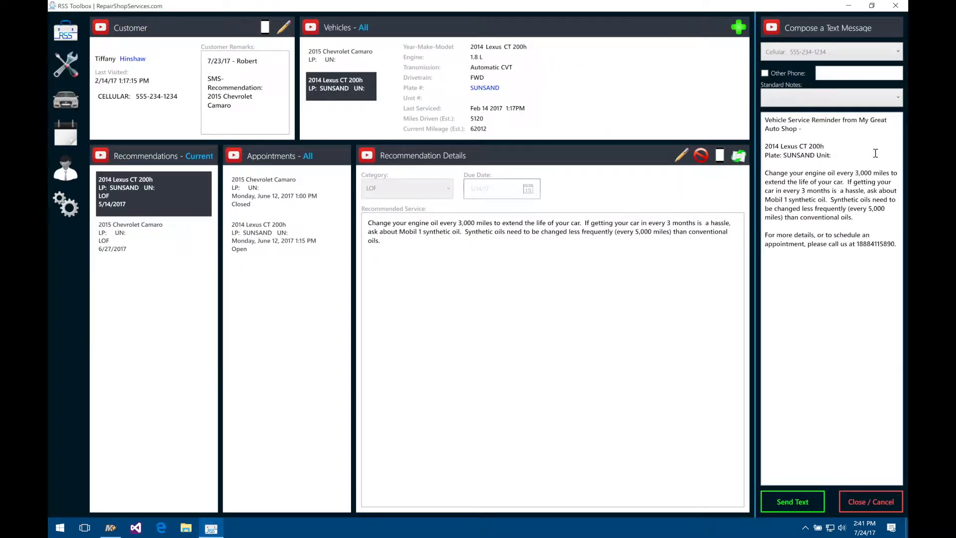
left_click(839, 108)
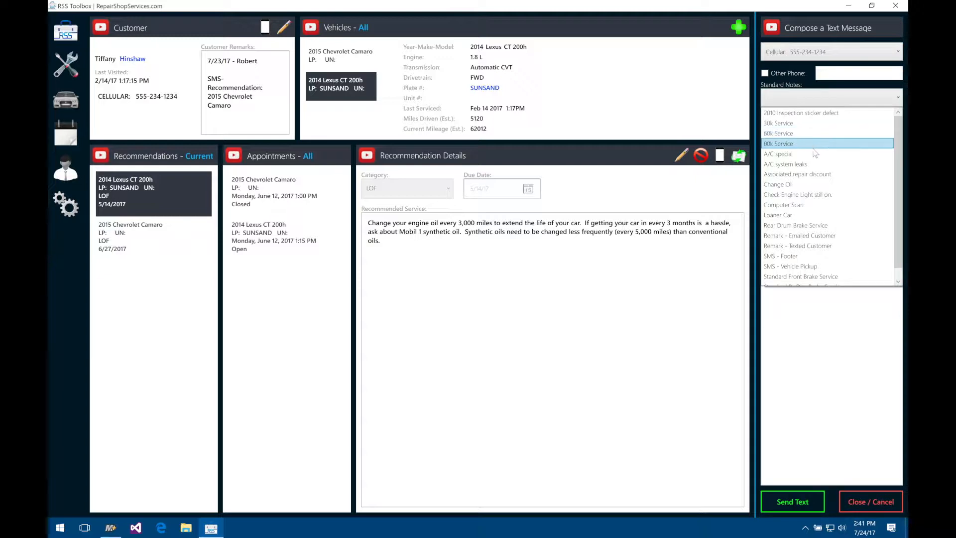
scroll(821, 233, "down", 1)
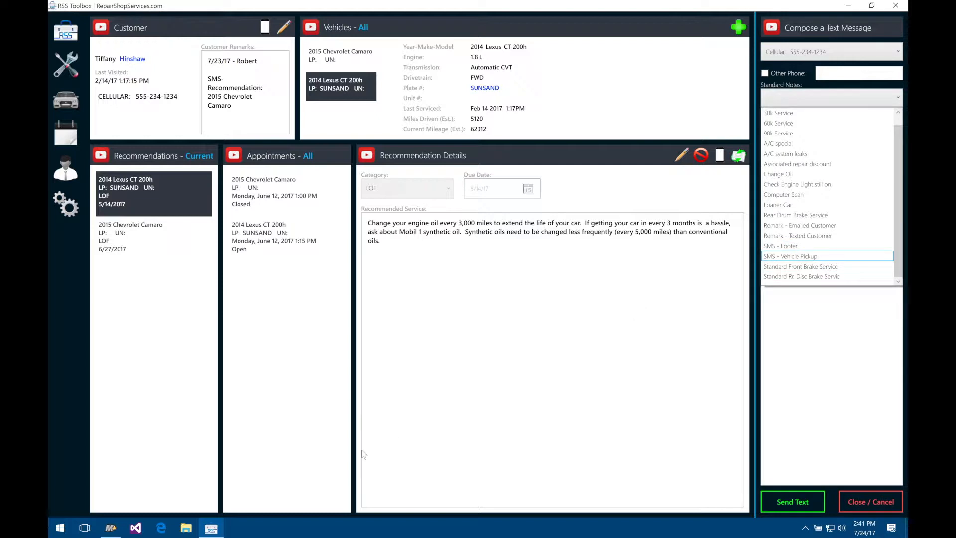
- Switch to Manager SE and review the full list of notes in the Standard Descriptions setup
left_click(119, 530)
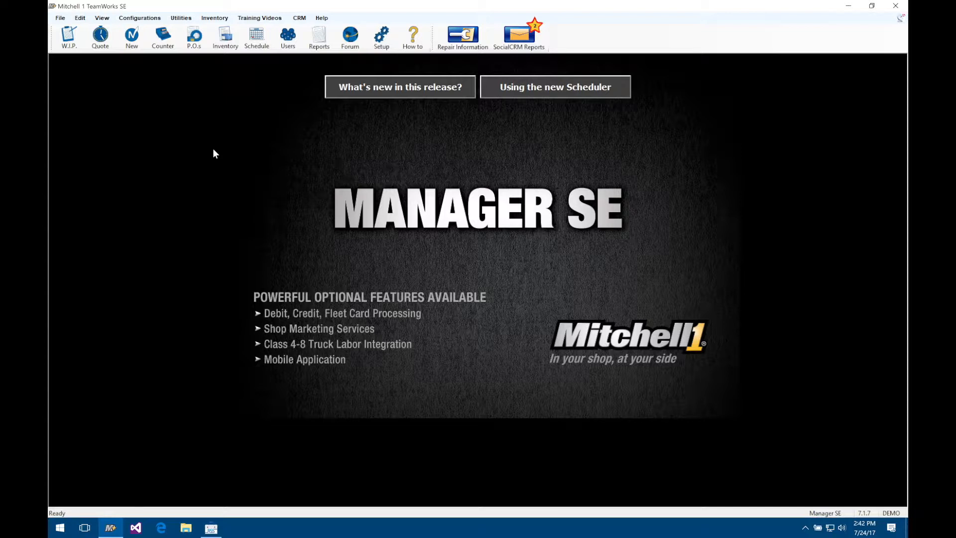
left_click(150, 20)
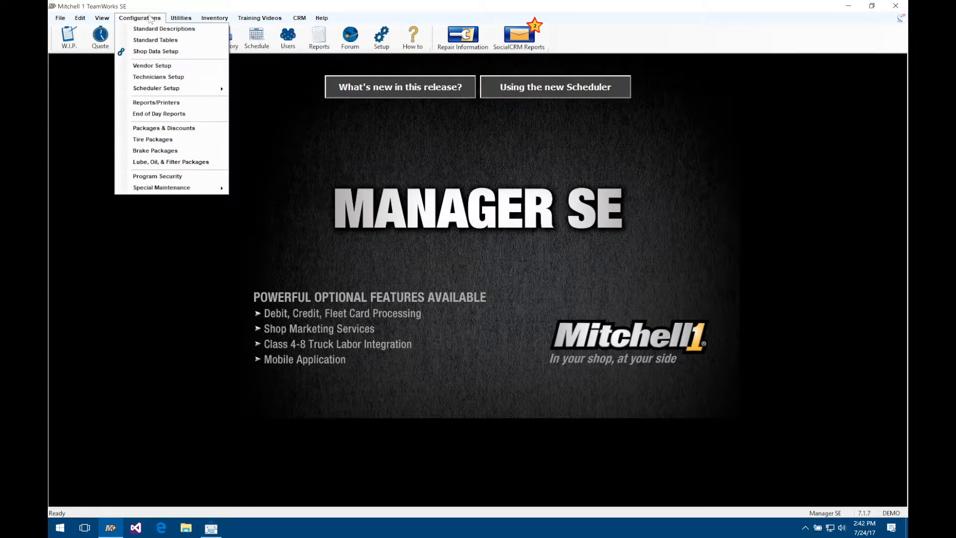
left_click(152, 29)
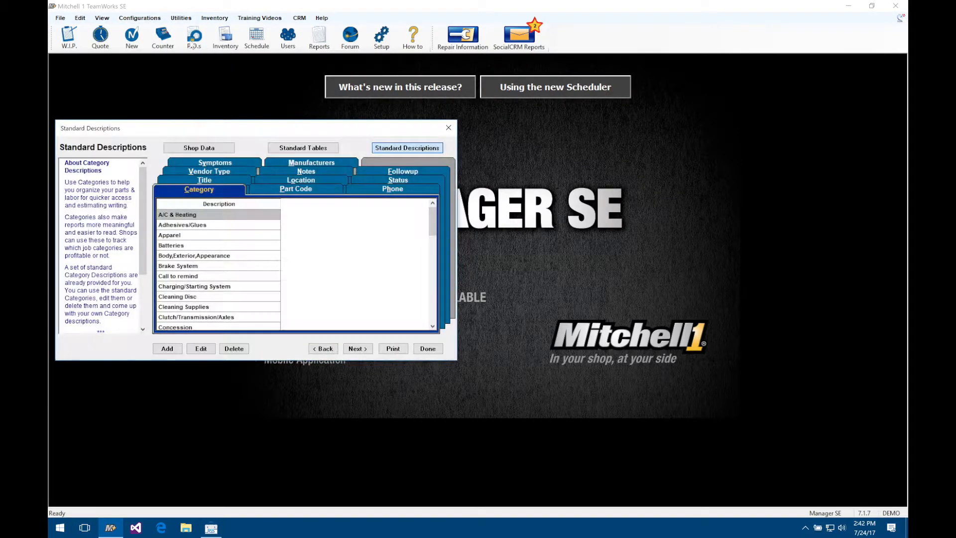
left_click(310, 172)
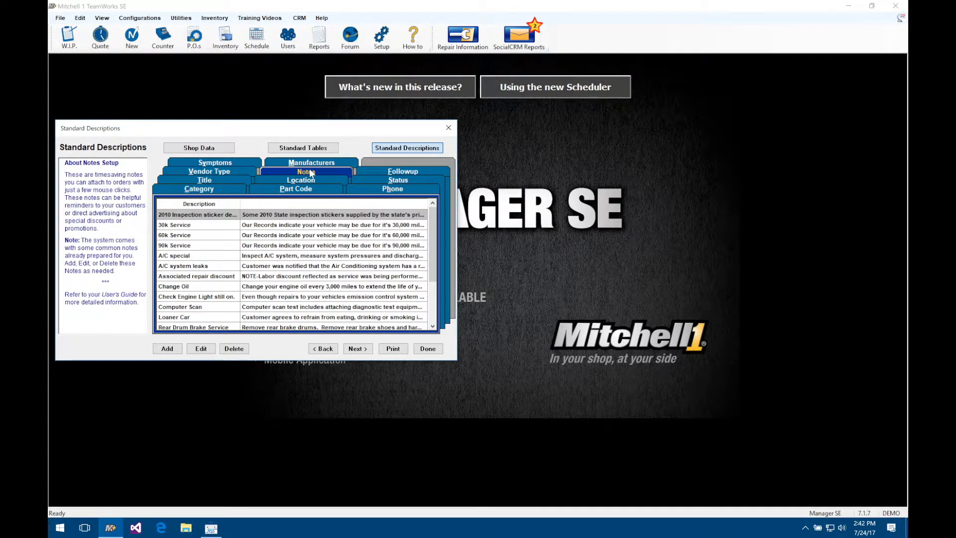
left_click_drag(434, 247, 432, 289)
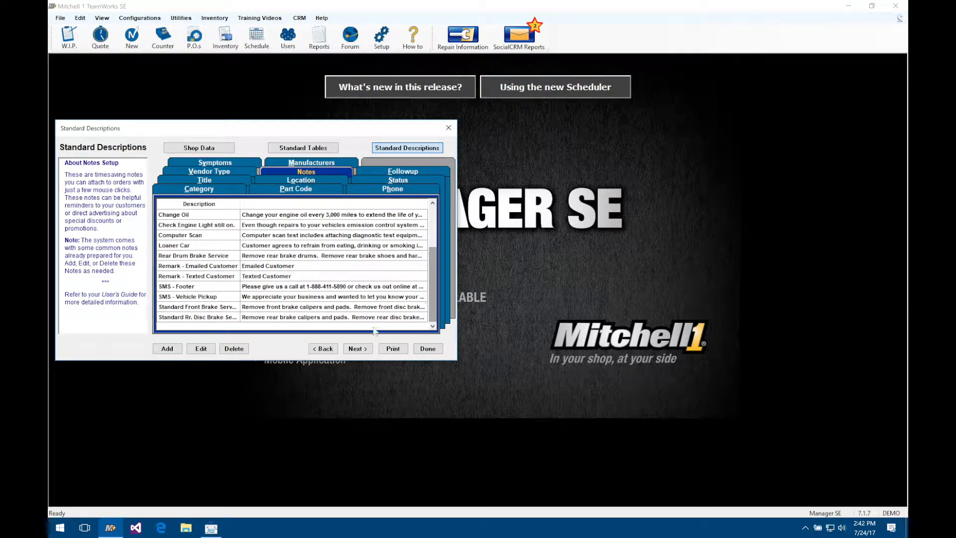
- Switch back to RSS Toolbox and compare the standard notes offered for the text message
left_click(219, 531)
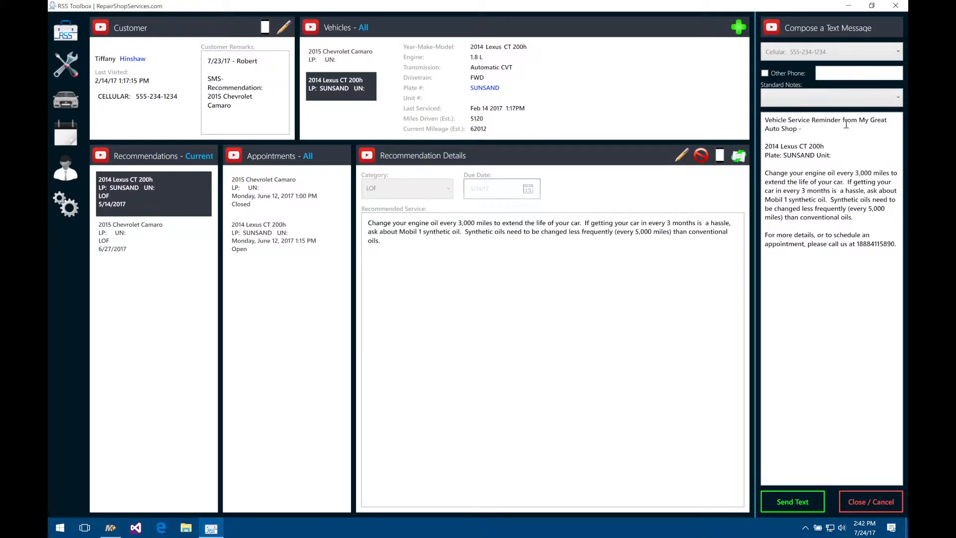
left_click(854, 102)
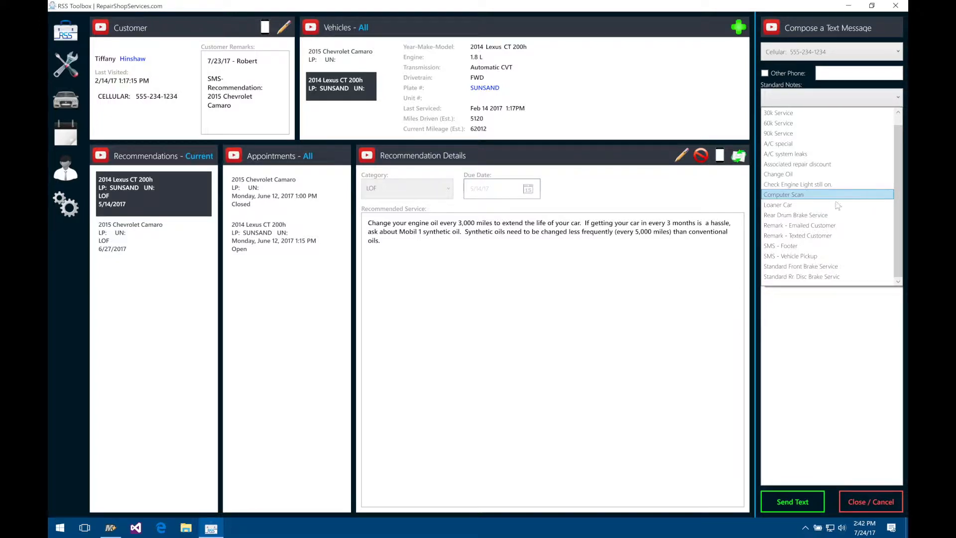
- In Manager SE, view the SMS - Footer standard note, highlight its web address, and close it without changes
left_click(110, 529)
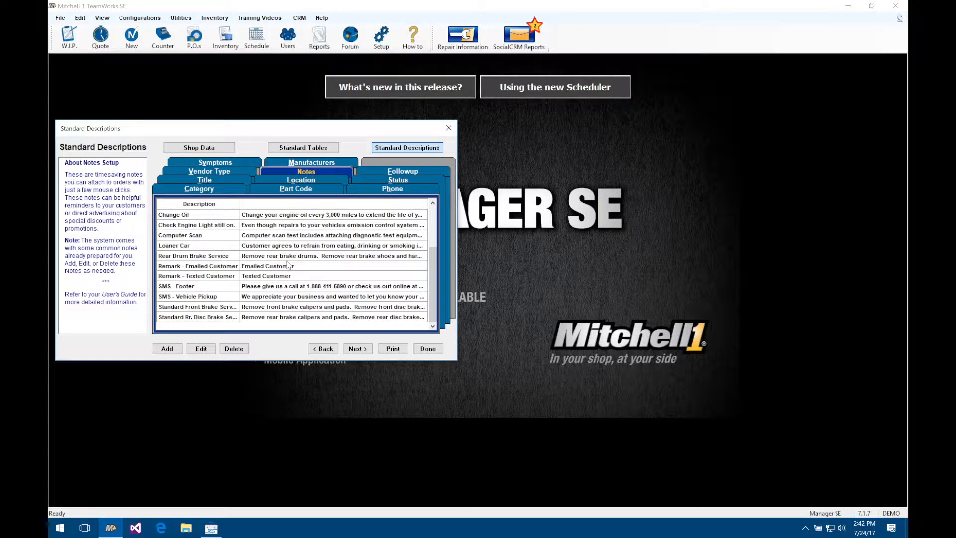
left_click(204, 288)
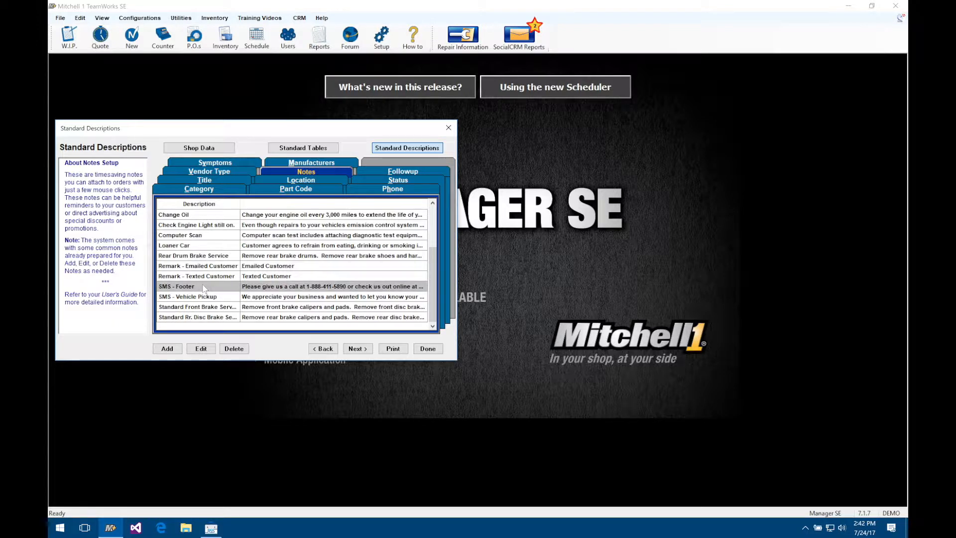
left_click(201, 349)
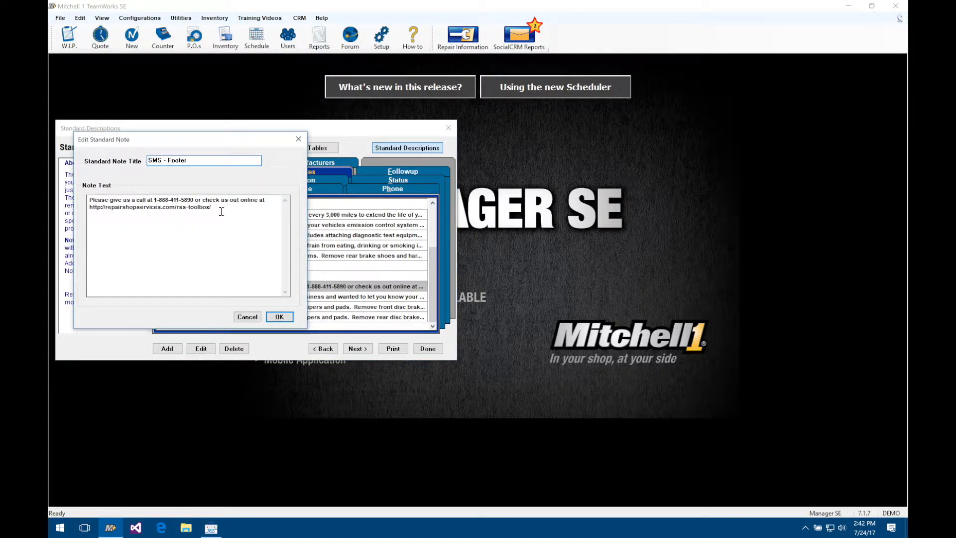
left_click_drag(213, 207, 72, 211)
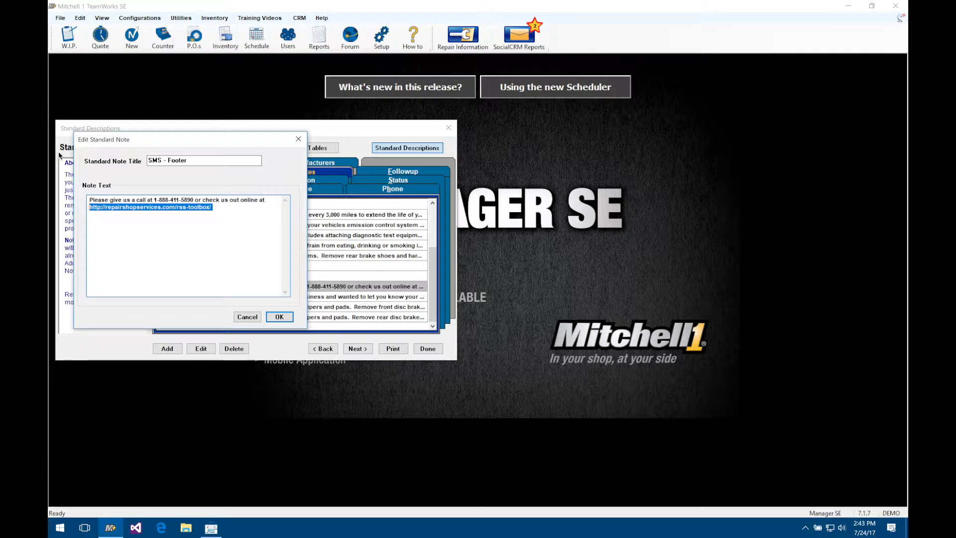
left_click(299, 139)
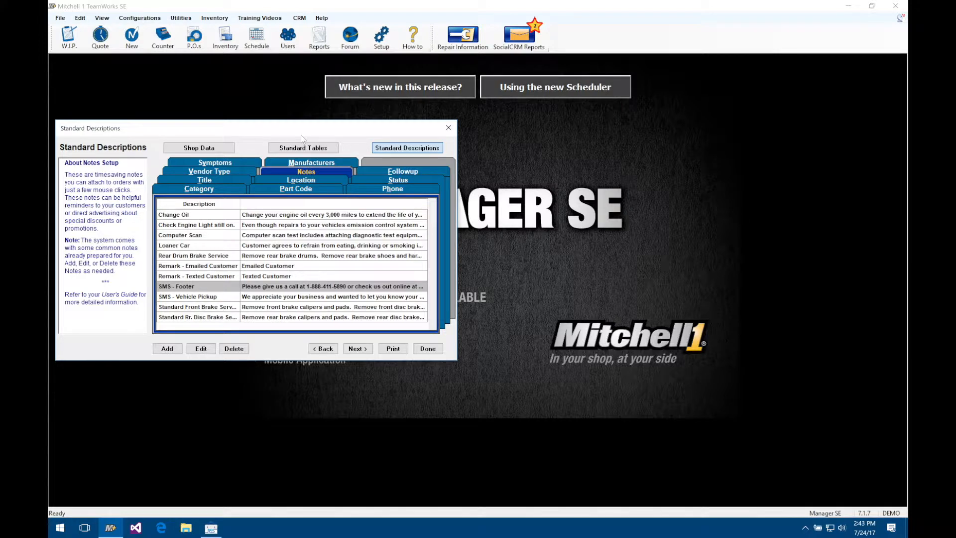
- Return to RSS Toolbox and discard the unsent text message
left_click(212, 529)
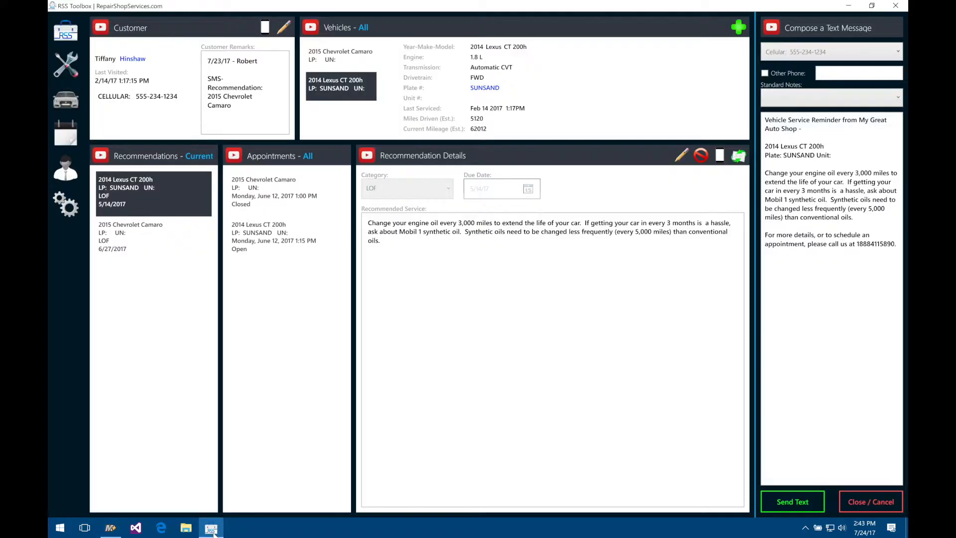
left_click(867, 503)
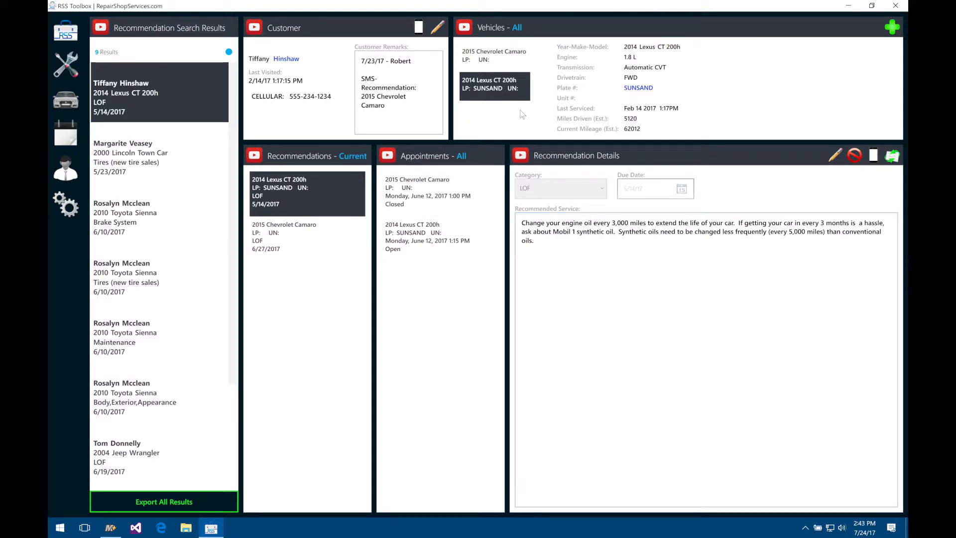
- Start a new recommendation for the 2015 Chevrolet Camaro and view the category choices
left_click(500, 61)
left_click(892, 28)
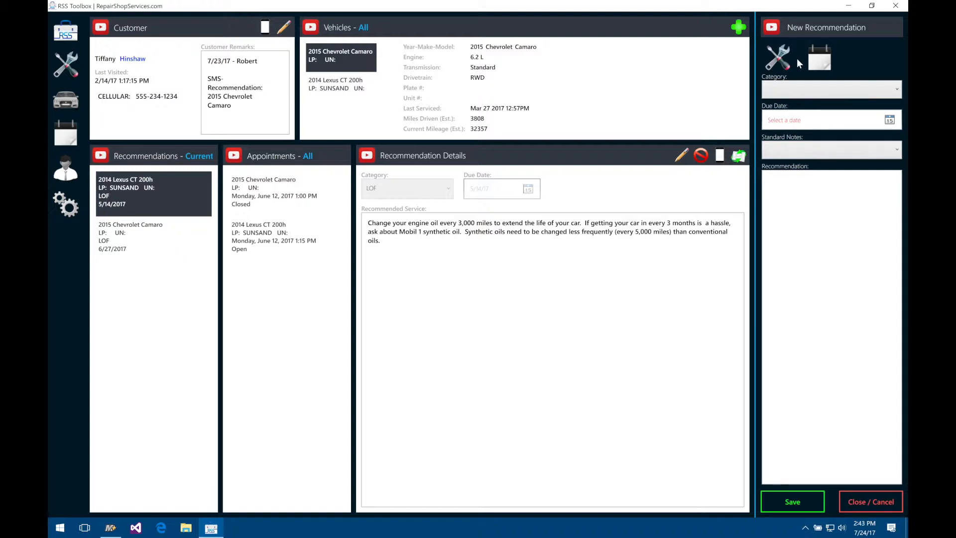
left_click(794, 92)
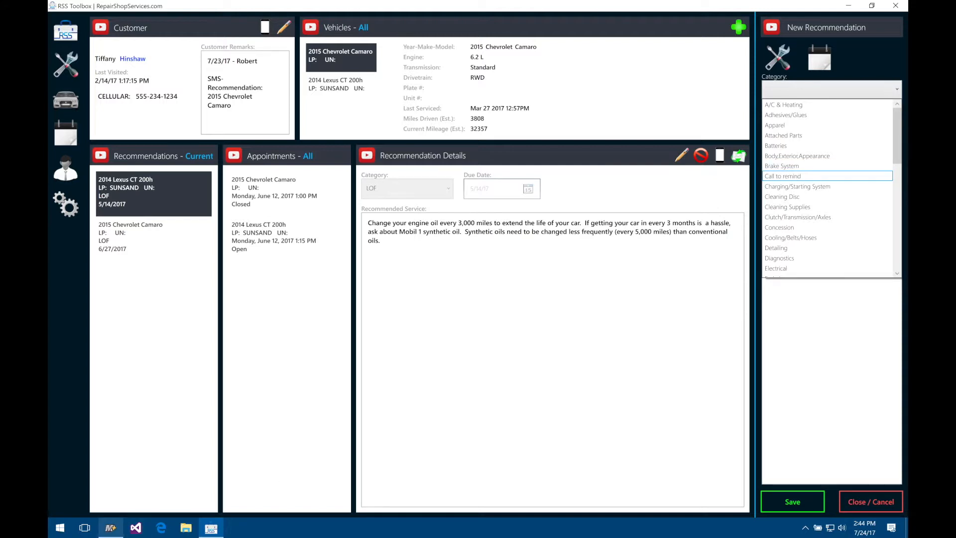
- Switch to Manager SE, reopen Standard Descriptions, review its Category list, and close the setup window
left_click(110, 527)
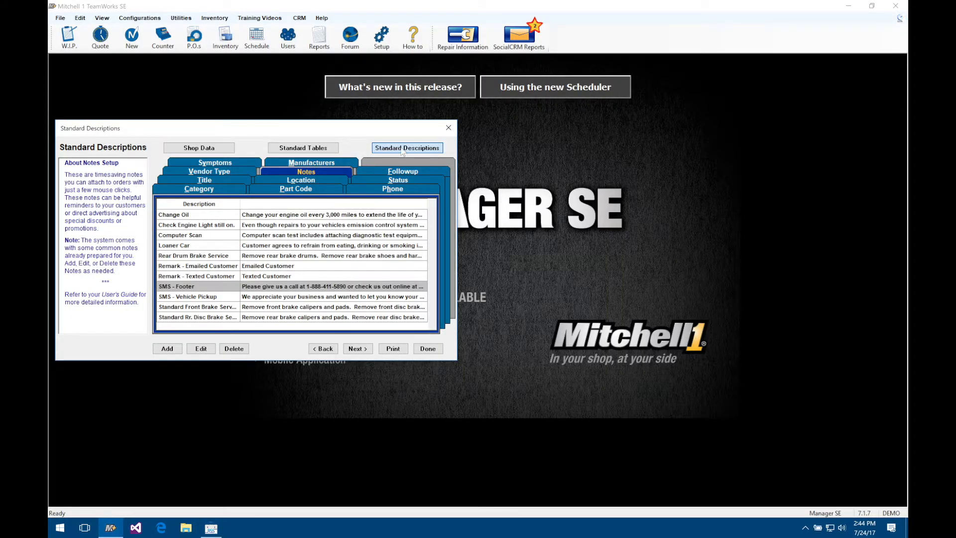
left_click(449, 127)
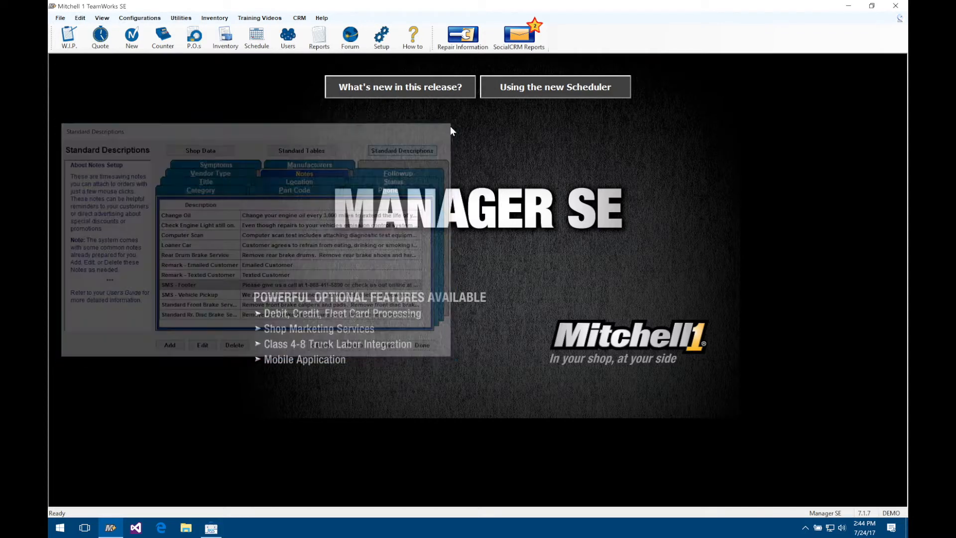
left_click(151, 19)
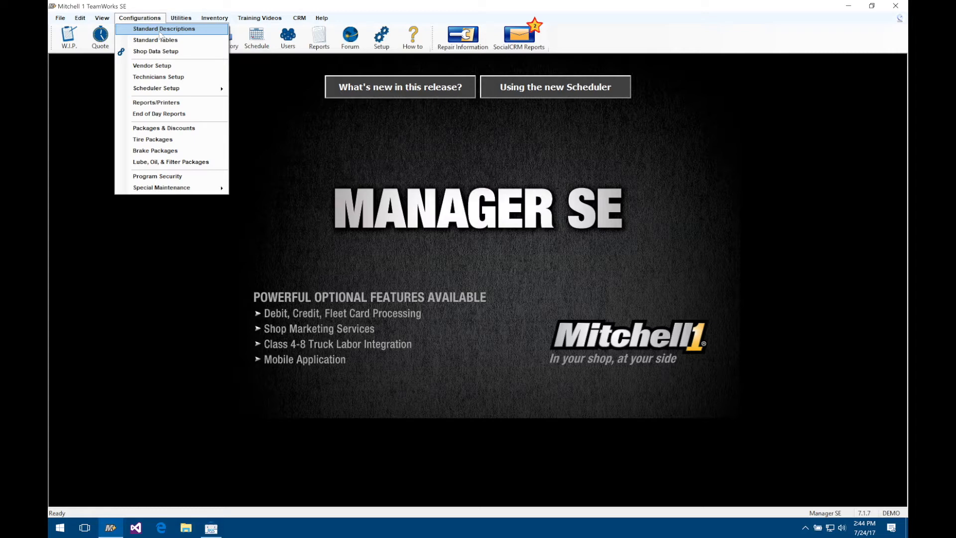
left_click(160, 30)
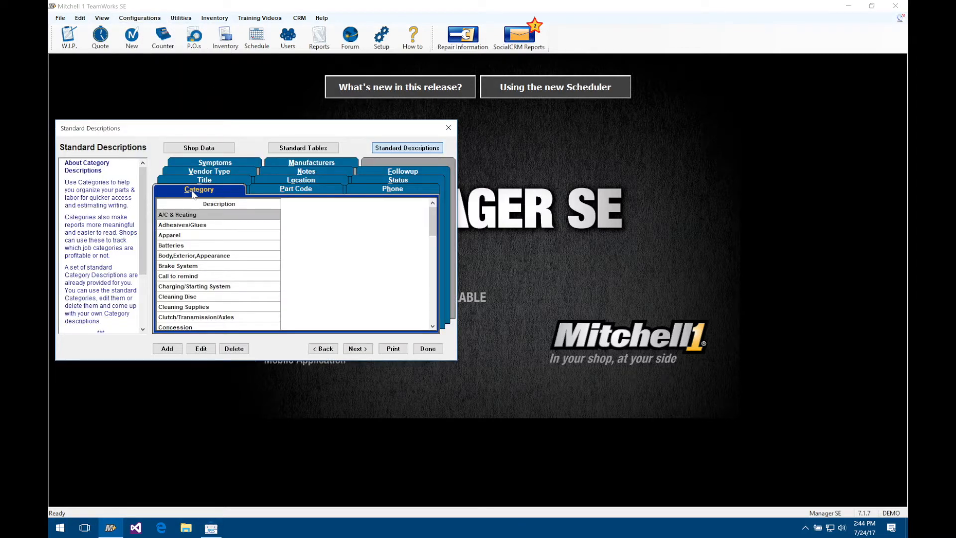
left_click(433, 216)
left_click_drag(432, 216, 429, 283)
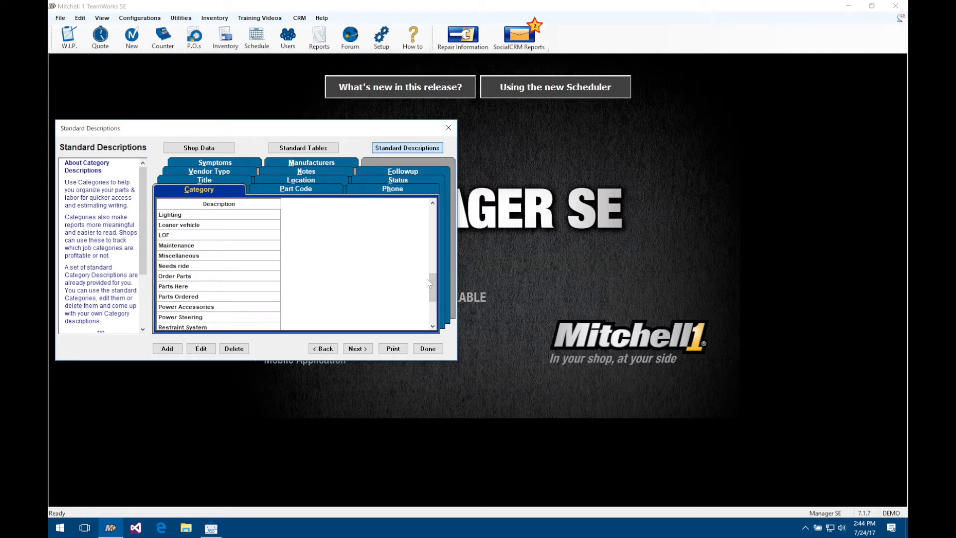
left_click(428, 349)
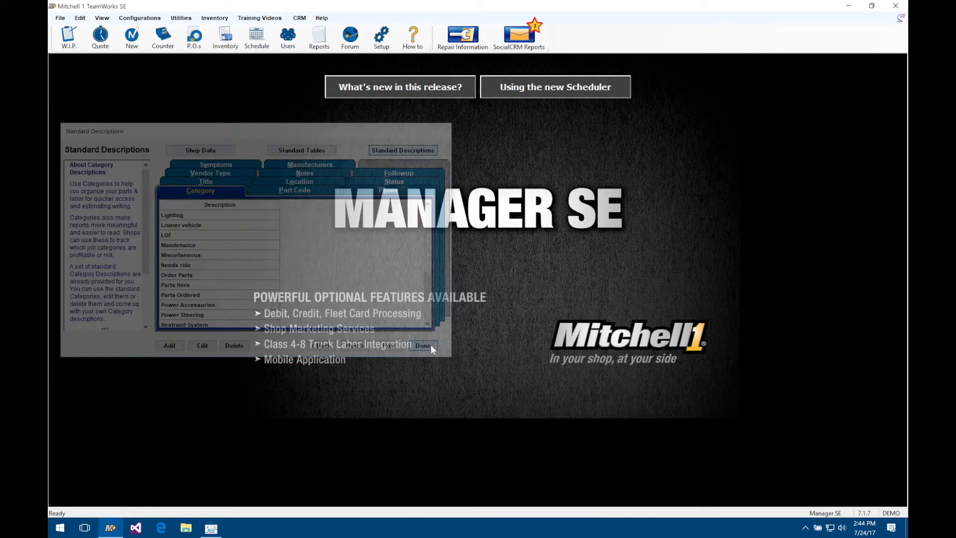
- Start a new estimate for the same customer, found by first name, and show the 2015 Chevrolet Camaro's vehicle details
left_click(130, 44)
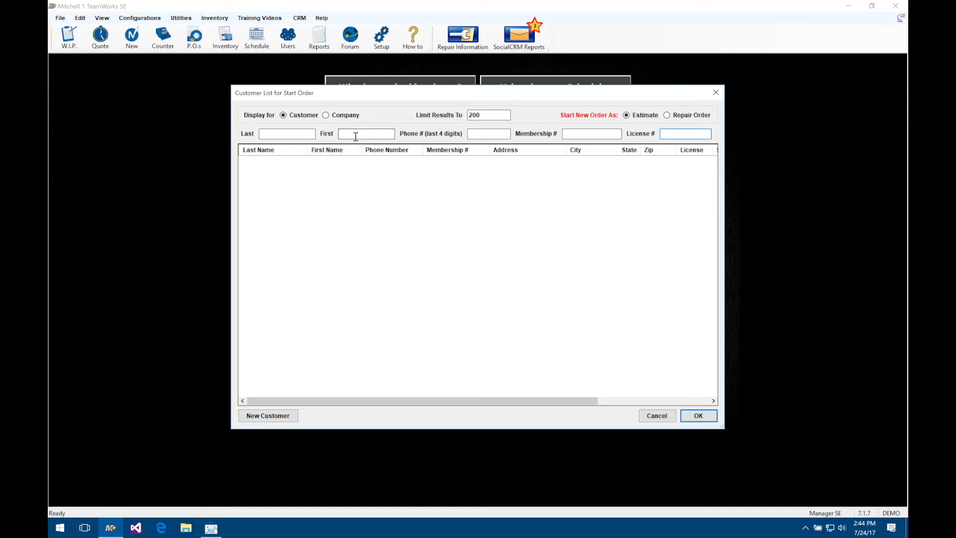
type("tiff")
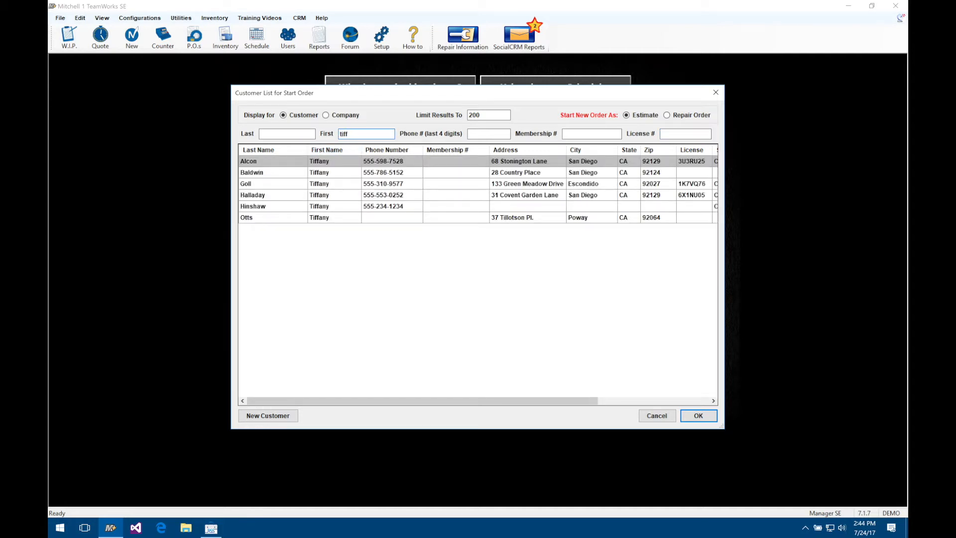
double_click(335, 211)
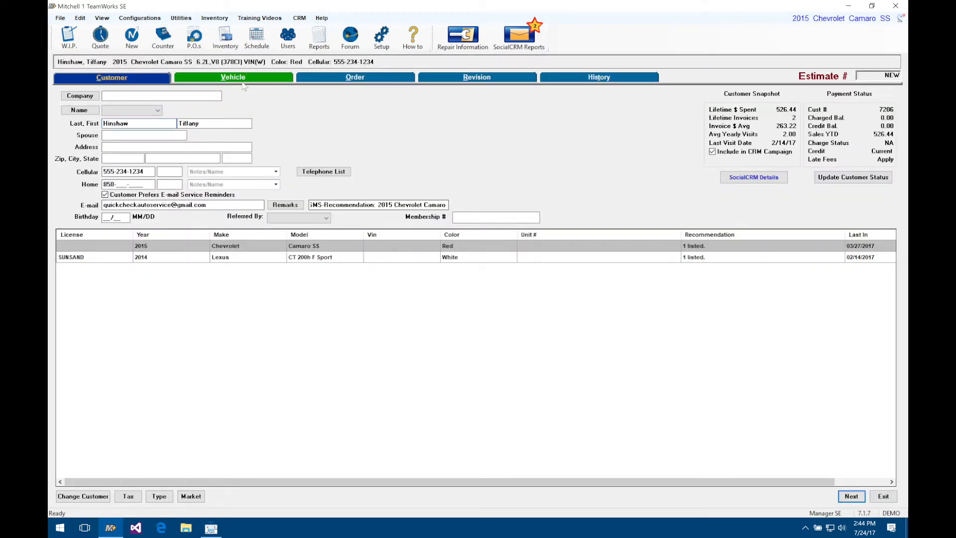
left_click(258, 73)
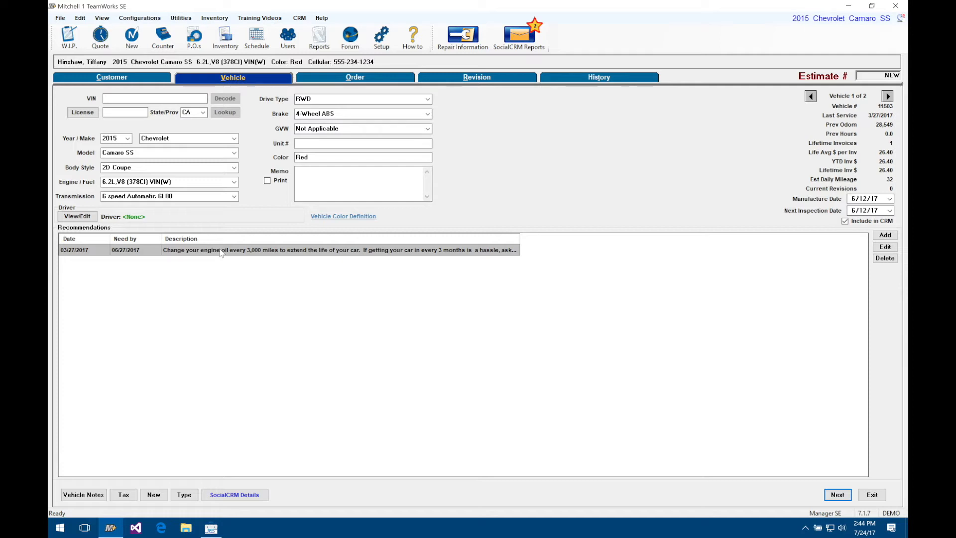
- Inspect the category and standard note choices in the Camaro's oil change recommendation, cancel without changes, and return to RSS Toolbox
double_click(222, 251)
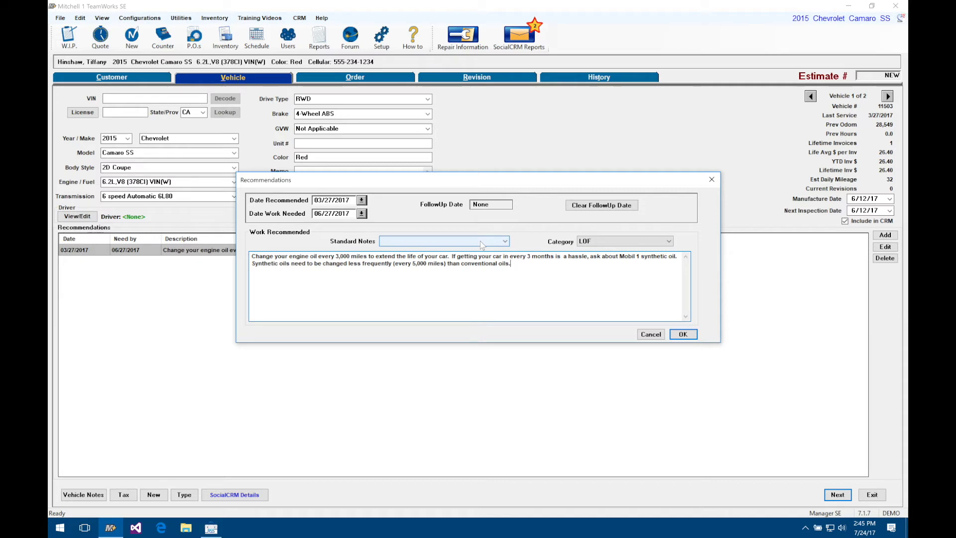
left_click(604, 242)
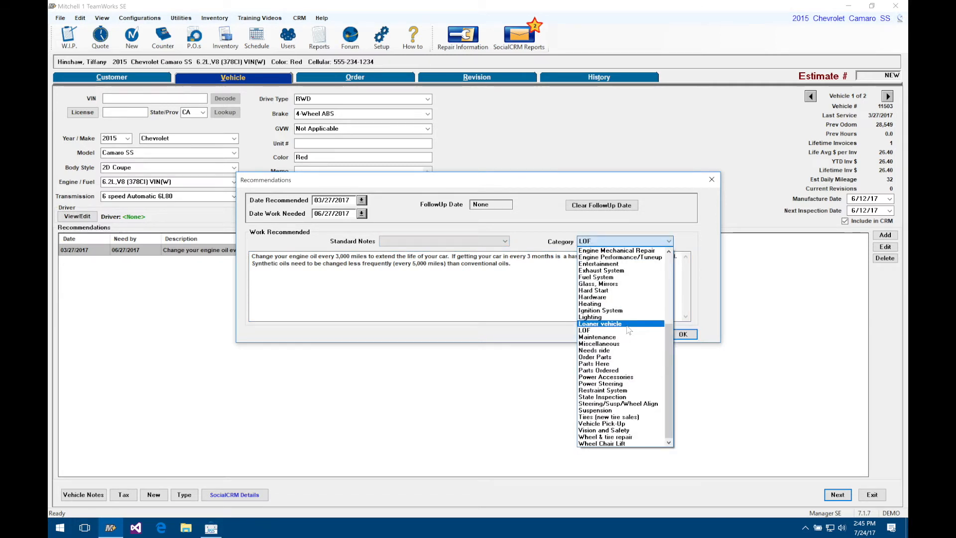
left_click(537, 249)
left_click(492, 242)
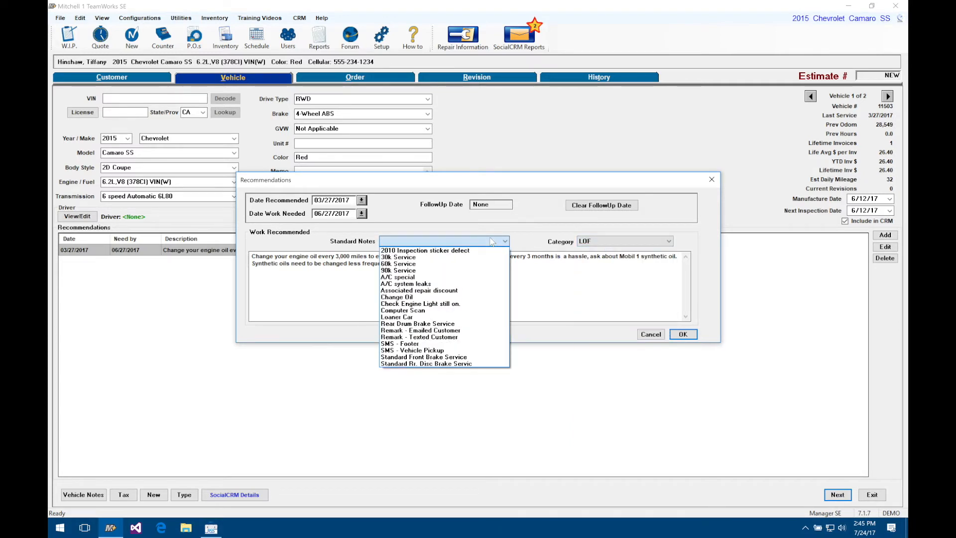
left_click(537, 237)
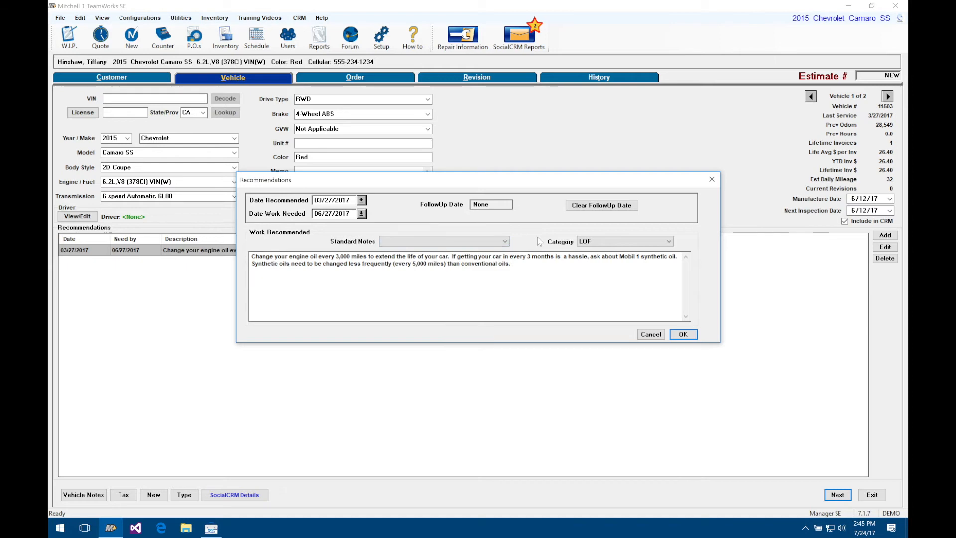
left_click(651, 334)
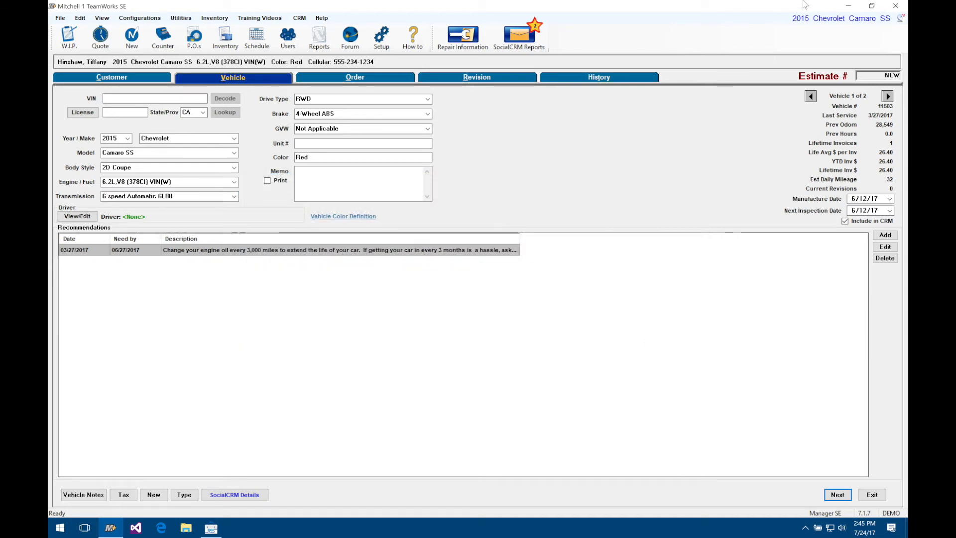
left_click(847, 7)
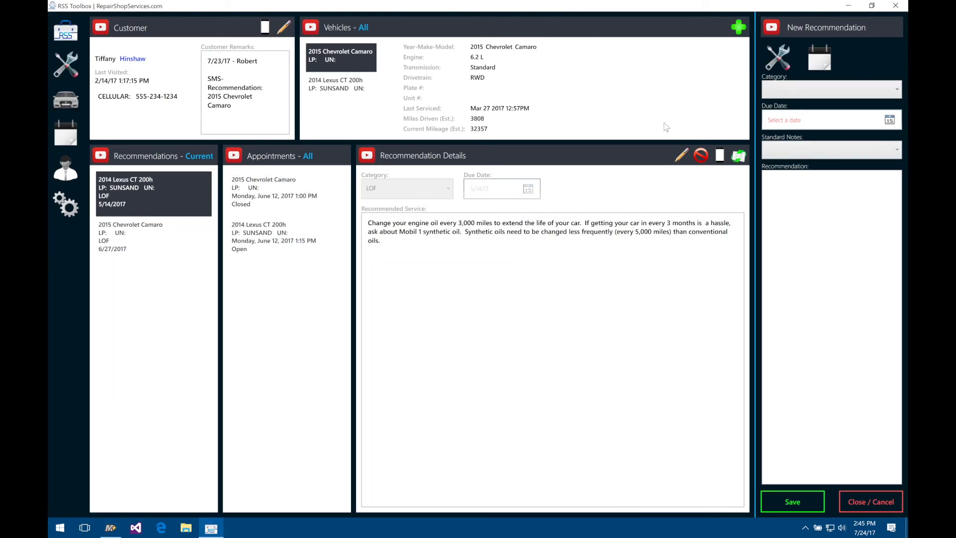